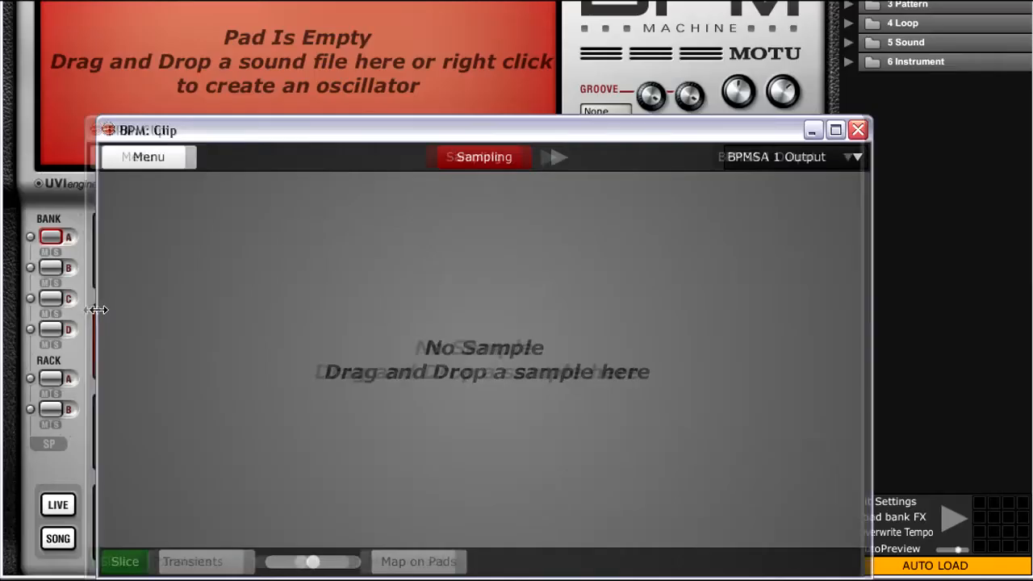
- Widen the empty Clip window, reduce its height and reposition it over the lower part of the BPM interface
drag(263, 258, 223, 258)
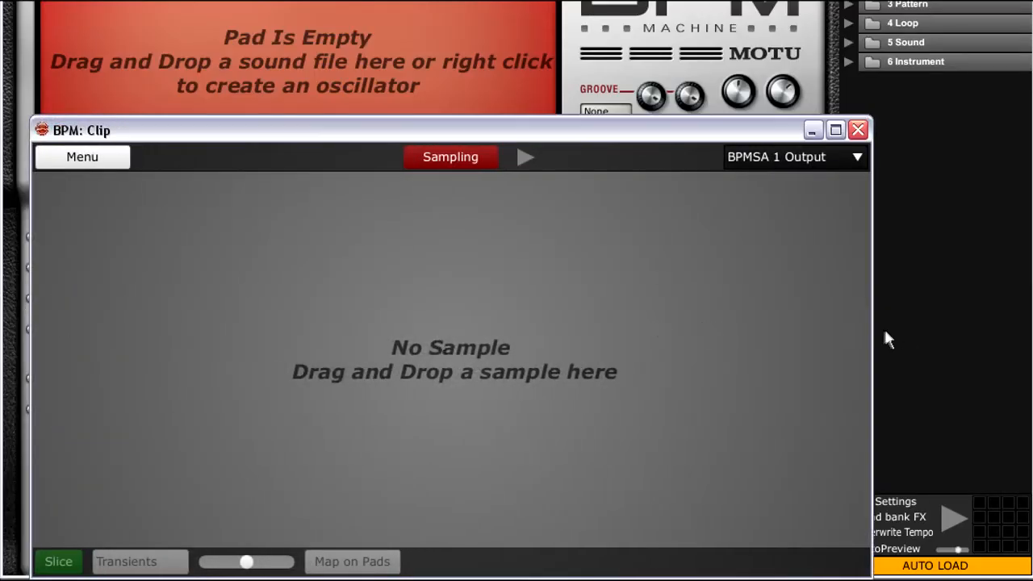
drag(874, 330, 1024, 321)
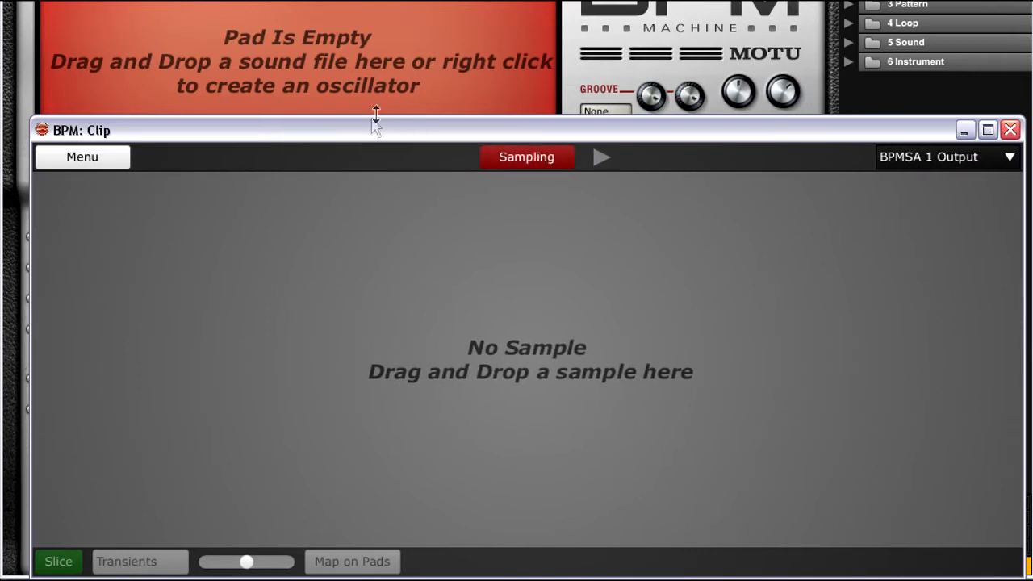
drag(369, 115, 333, 204)
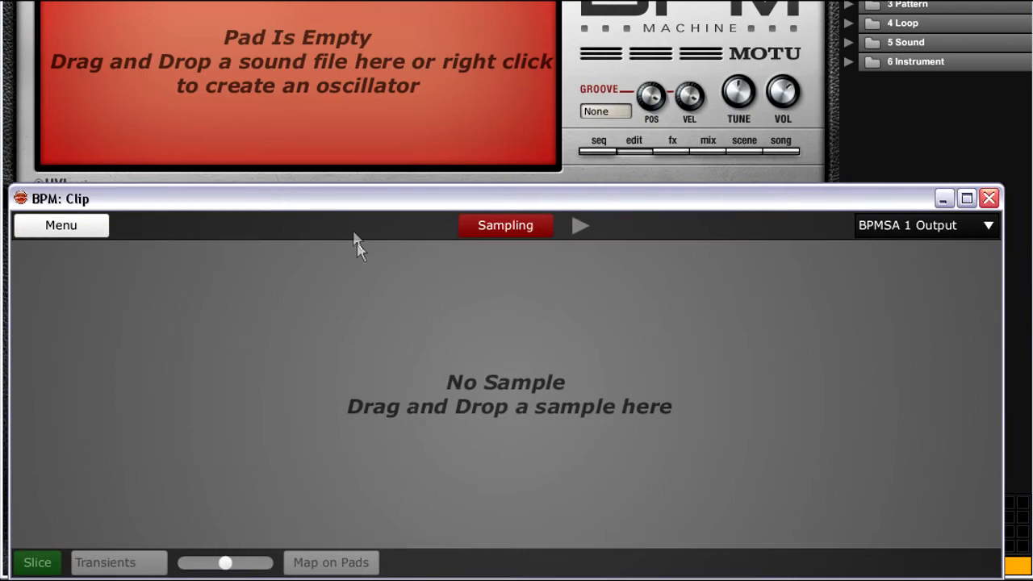
drag(346, 203, 344, 158)
- Load 94SOUND01 (Akai Sample) from I:\BEATBREAKZ\TRUE-LOOPZ-3 into the Clip window and minimise the file browser
click(234, 580)
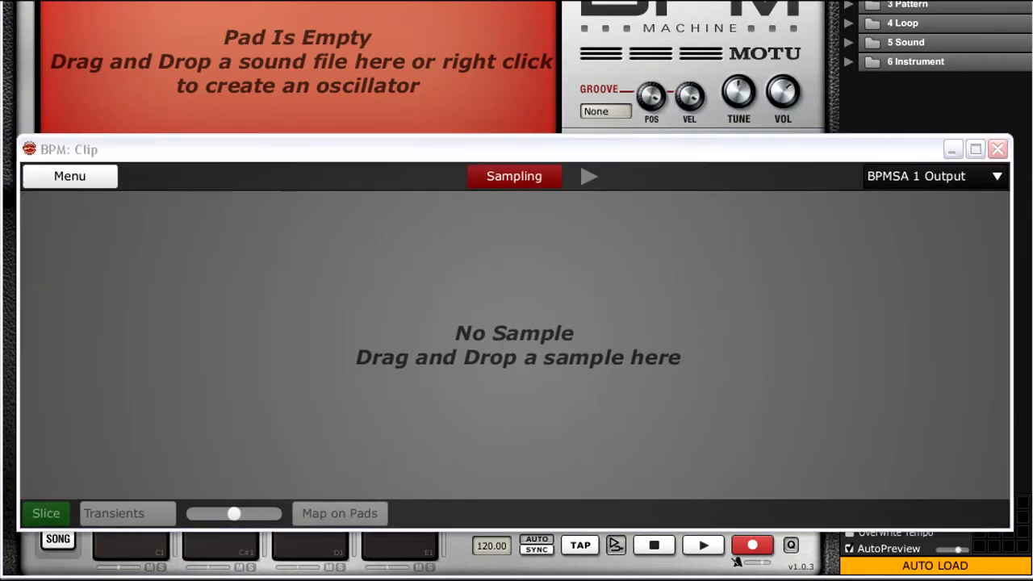
drag(180, 361, 647, 368)
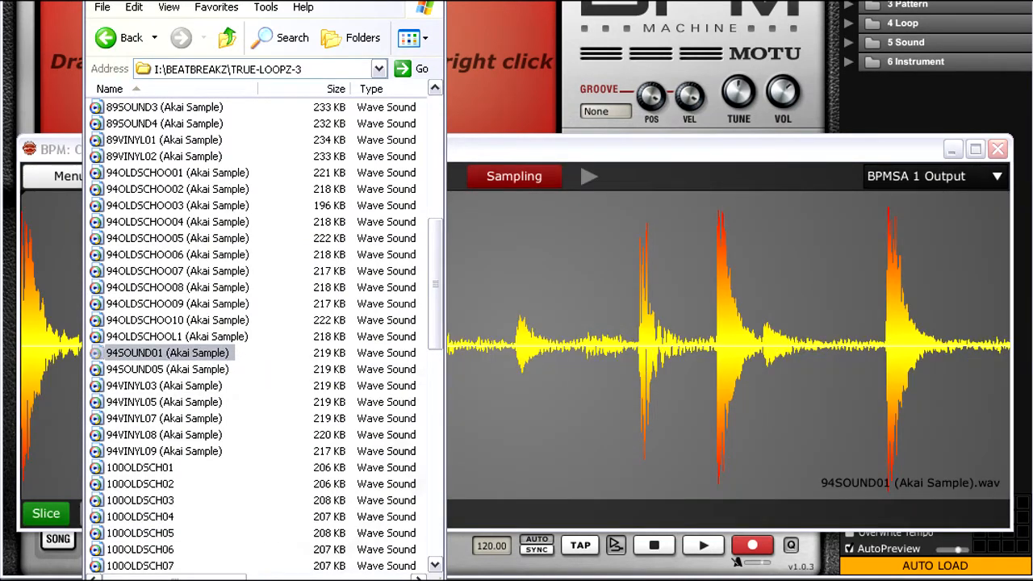
click(391, 1)
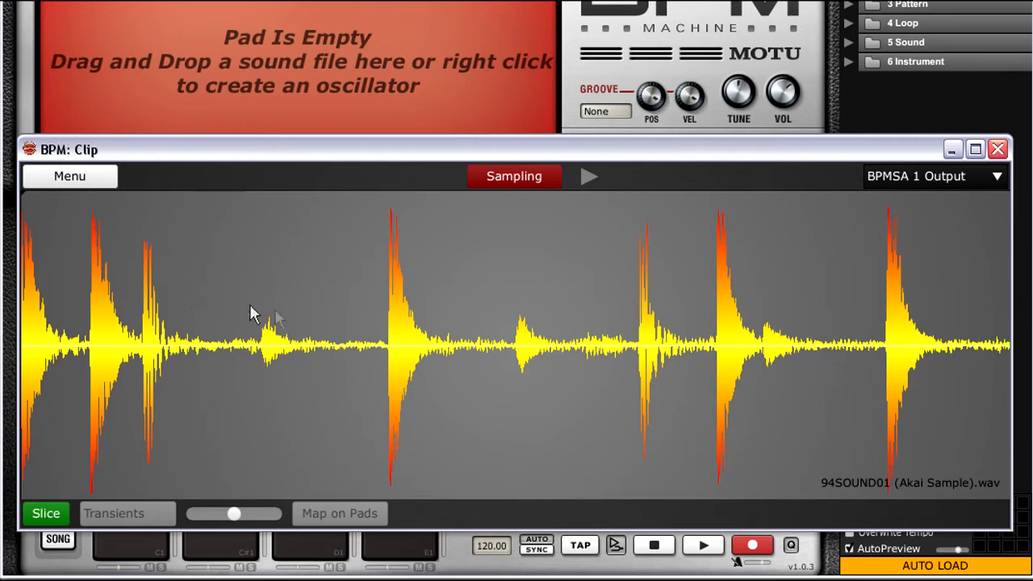
- Slice the sample at its transients and slightly lower the slice detection sensitivity
right_click(260, 253)
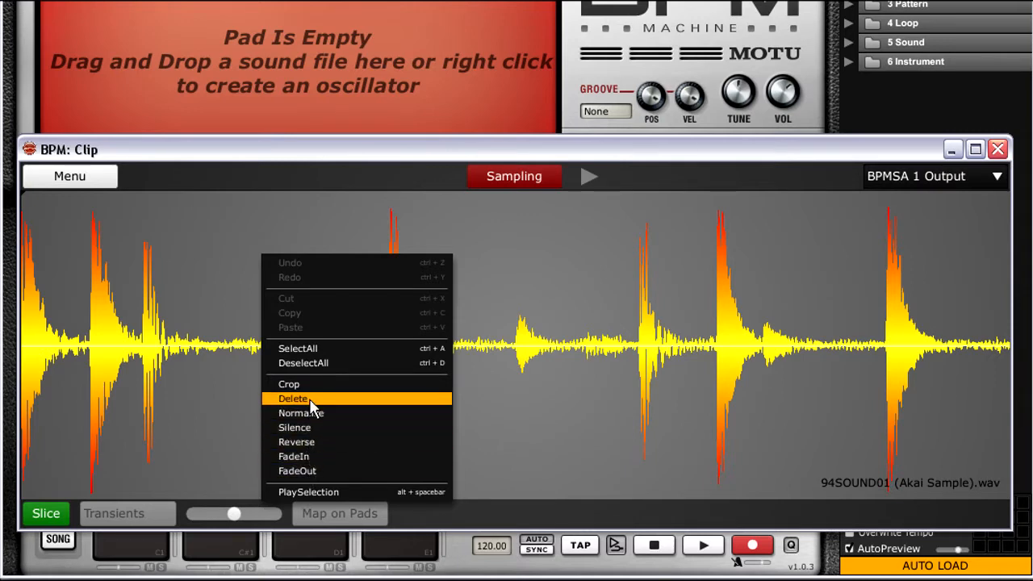
click(175, 265)
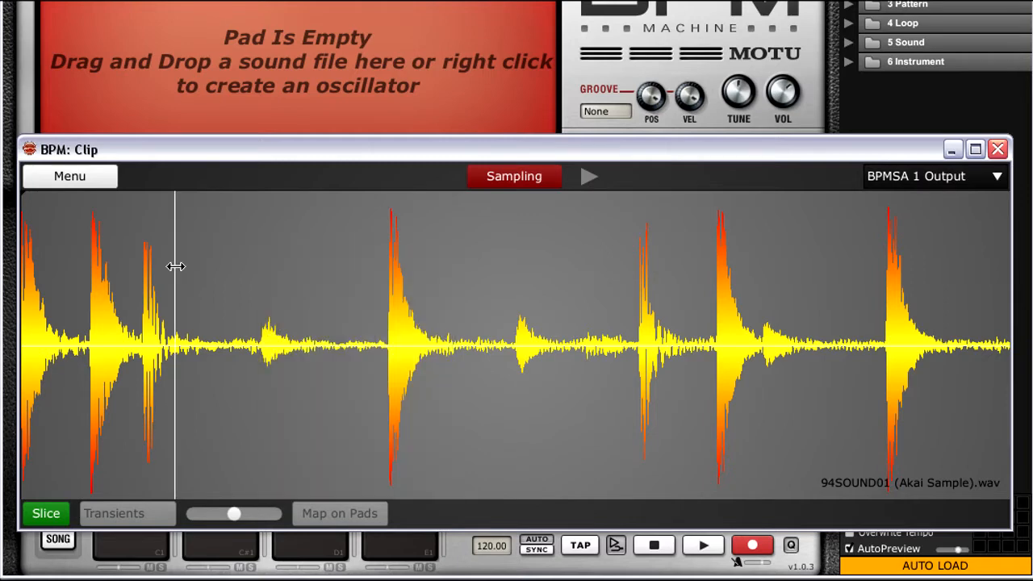
click(58, 521)
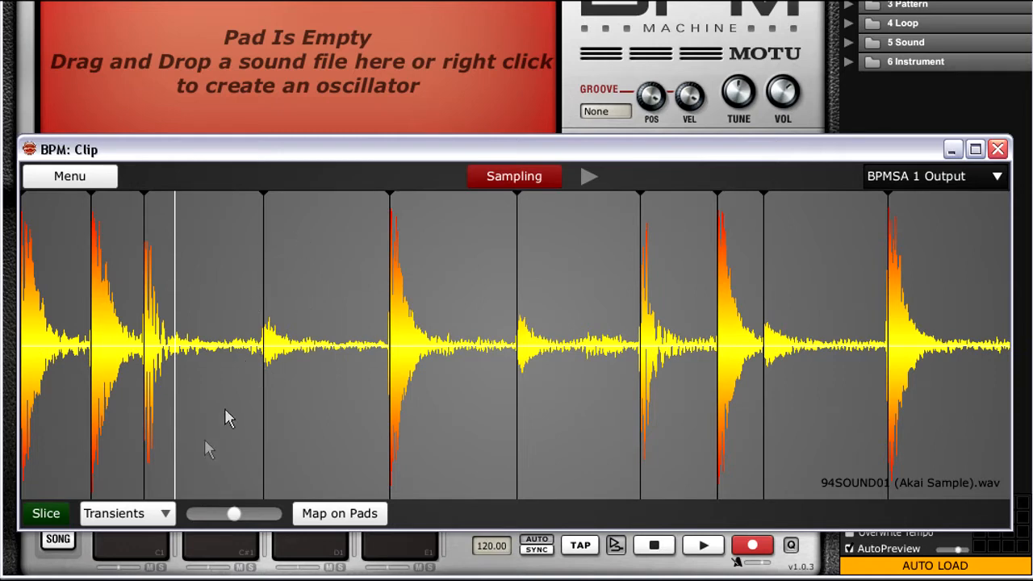
mouse_move(234, 515)
mouse_down()
mouse_move(273, 516)
mouse_move(189, 519)
mouse_move(228, 519)
mouse_up()
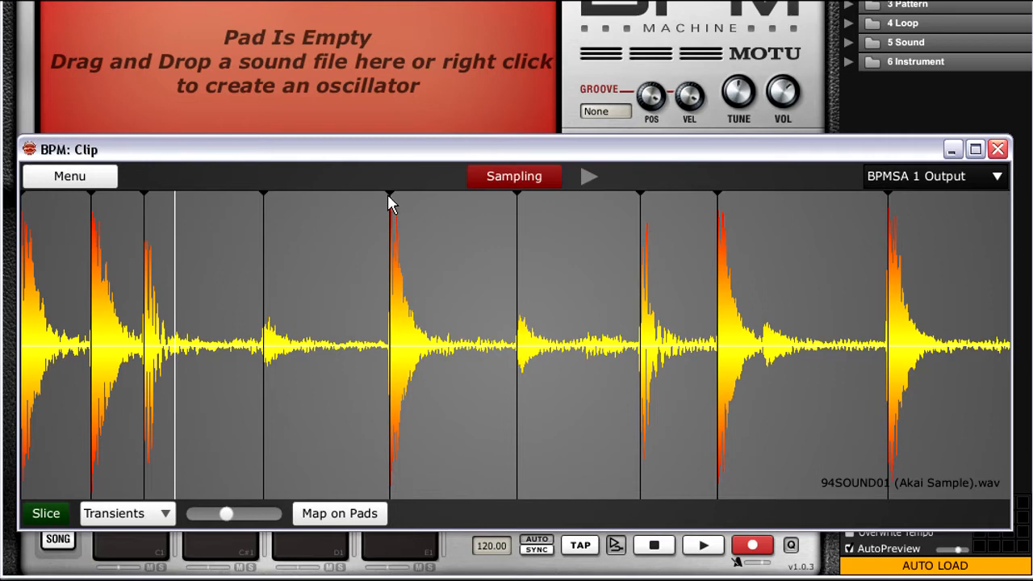
- Try to move the slice marker at the fifth hit to an earlier point in the waveform
drag(391, 195, 337, 198)
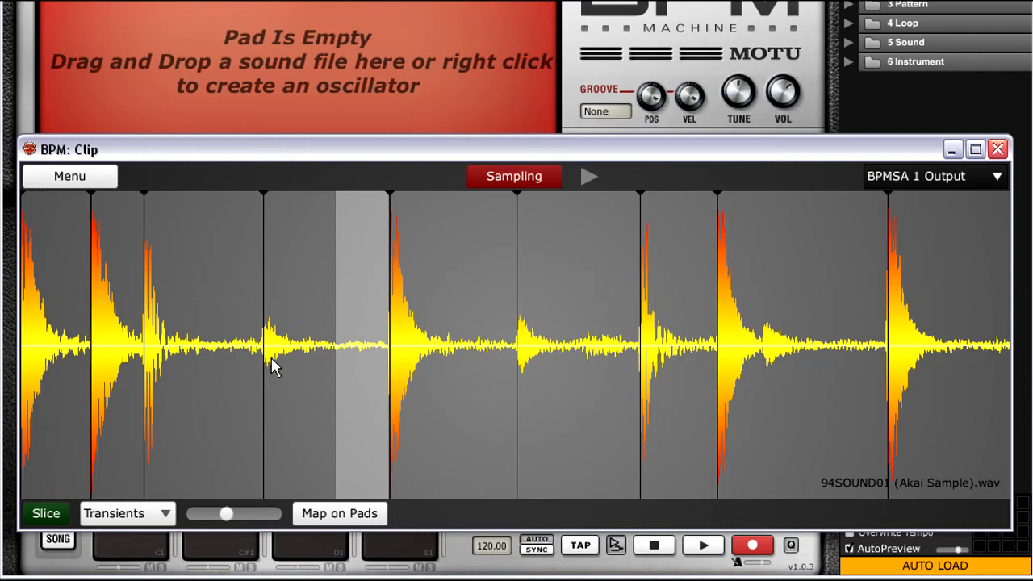
scroll(271, 358, up, 2)
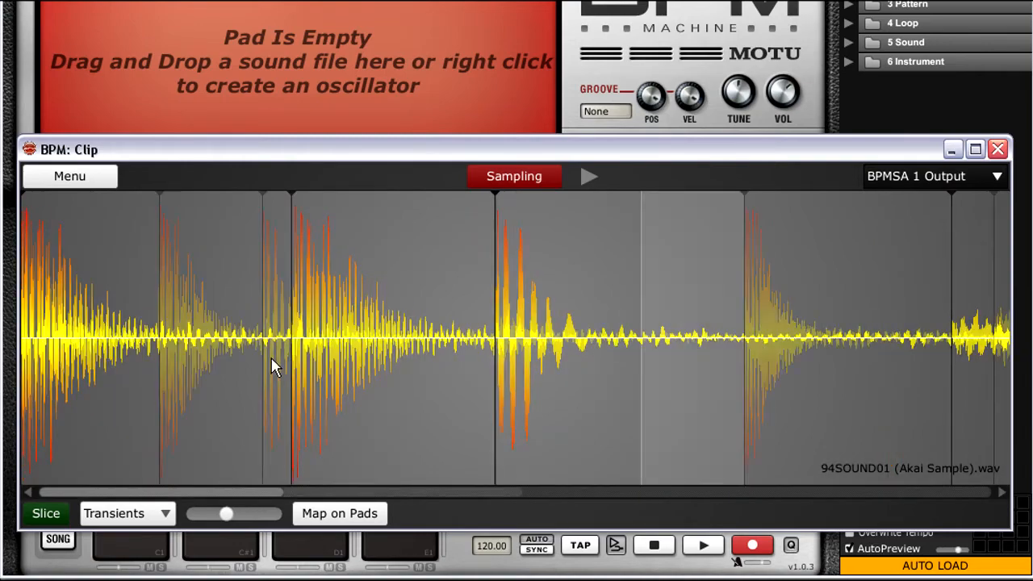
scroll(271, 357, down, 2)
scroll(271, 357, up, 1)
scroll(271, 357, up, 2)
- Select the quiet tail between the first and second hits, then close the Clip window
drag(284, 357, 508, 338)
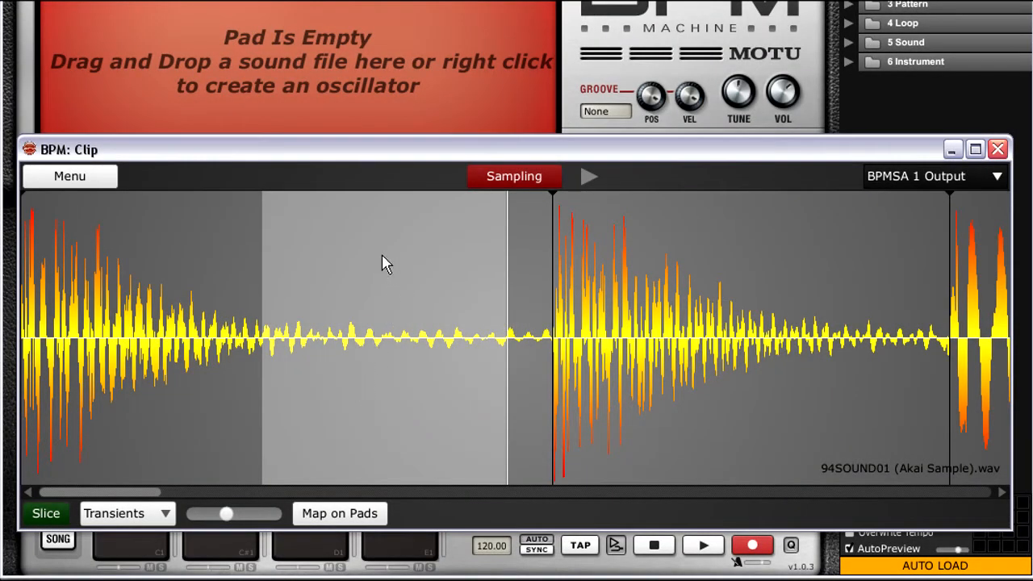
drag(384, 259, 361, 375)
drag(154, 495, 168, 495)
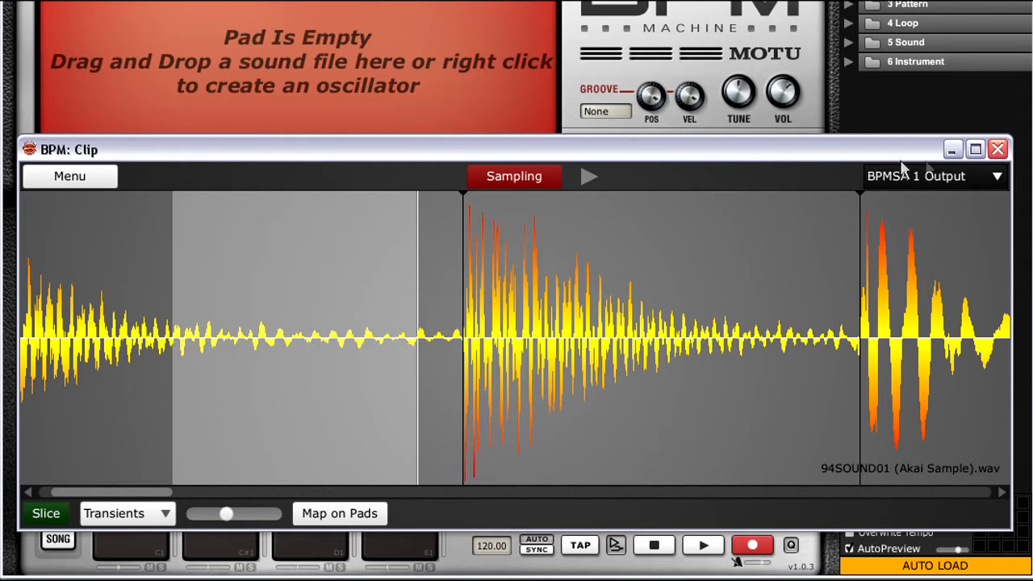
click(997, 150)
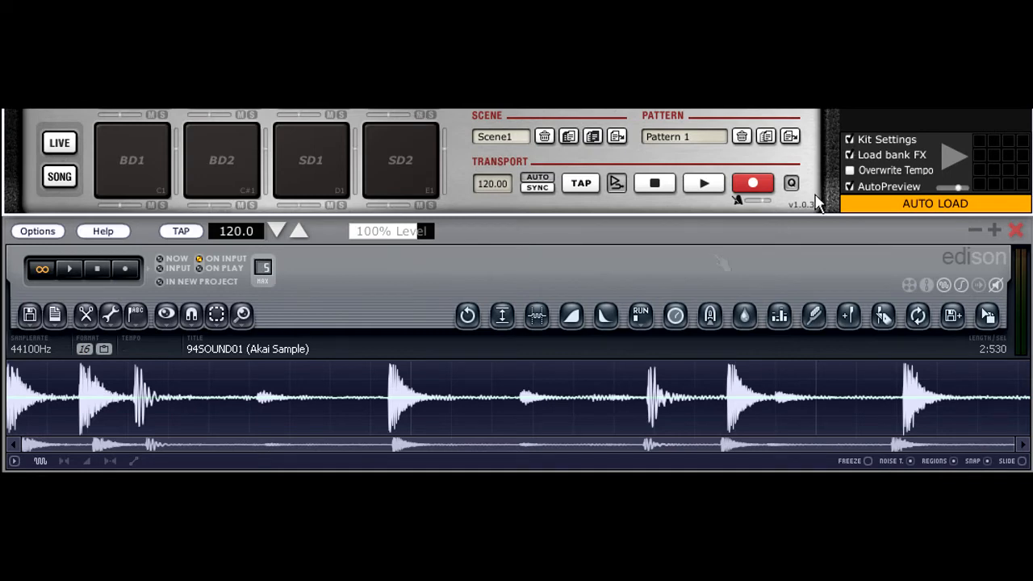
- In Edison, auto-slice the 94SOUND01 sample into markers and delete the marker at the fourth hit
drag(988, 315, 505, 283)
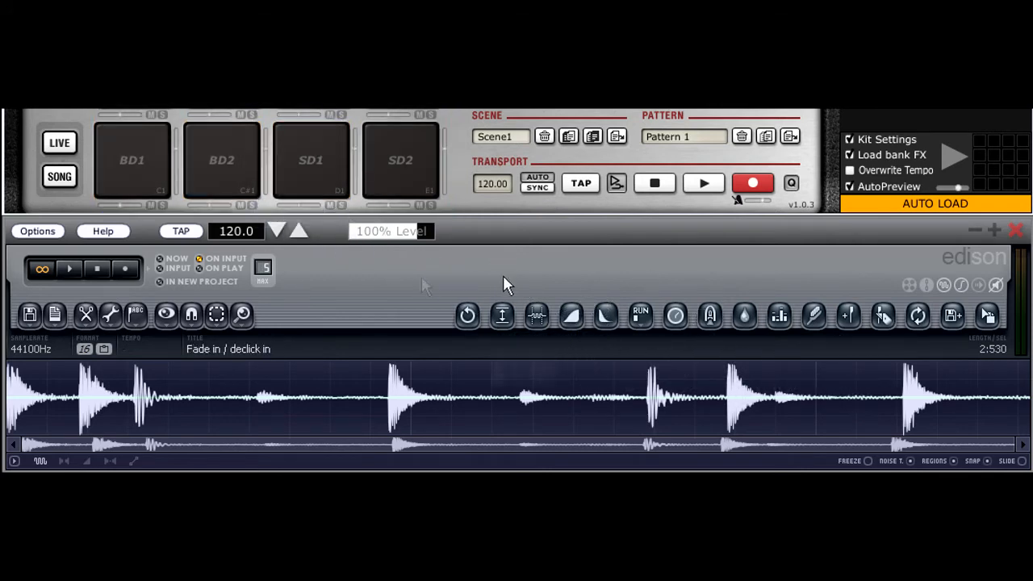
click(885, 316)
mouse_move(247, 374)
mouse_down()
mouse_move(278, 375)
mouse_move(261, 376)
mouse_up()
right_click(260, 373)
click(288, 277)
- Add a marker at the start of a 0:625 to 0:789 selection on the fourth hit and delete it again
drag(259, 404, 325, 407)
click(847, 316)
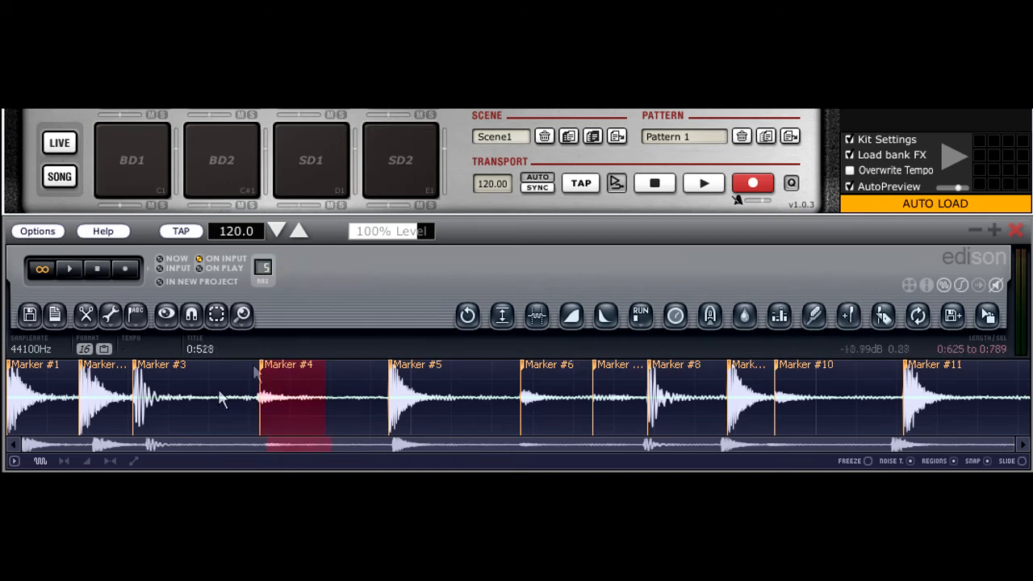
right_click(258, 365)
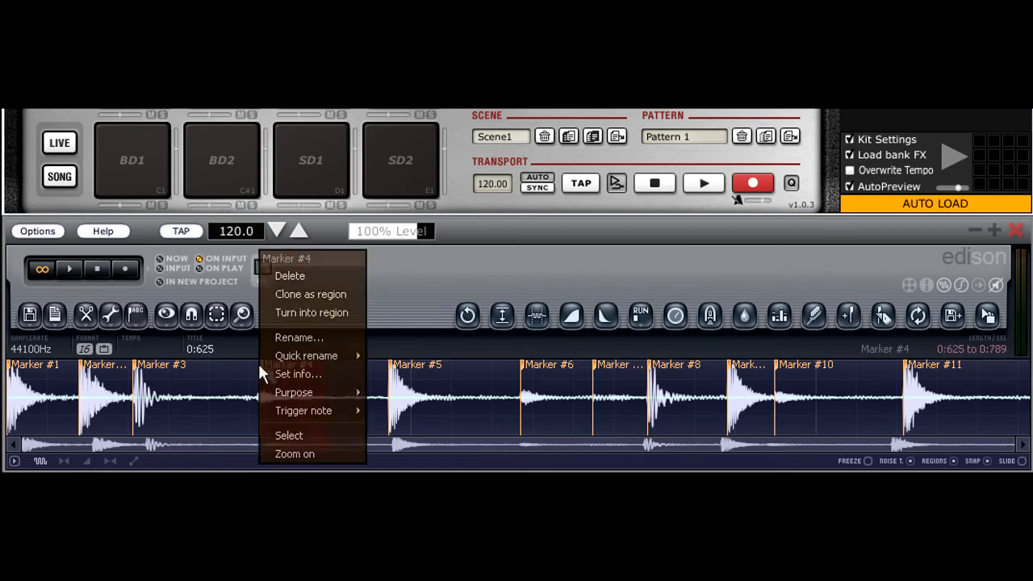
click(292, 276)
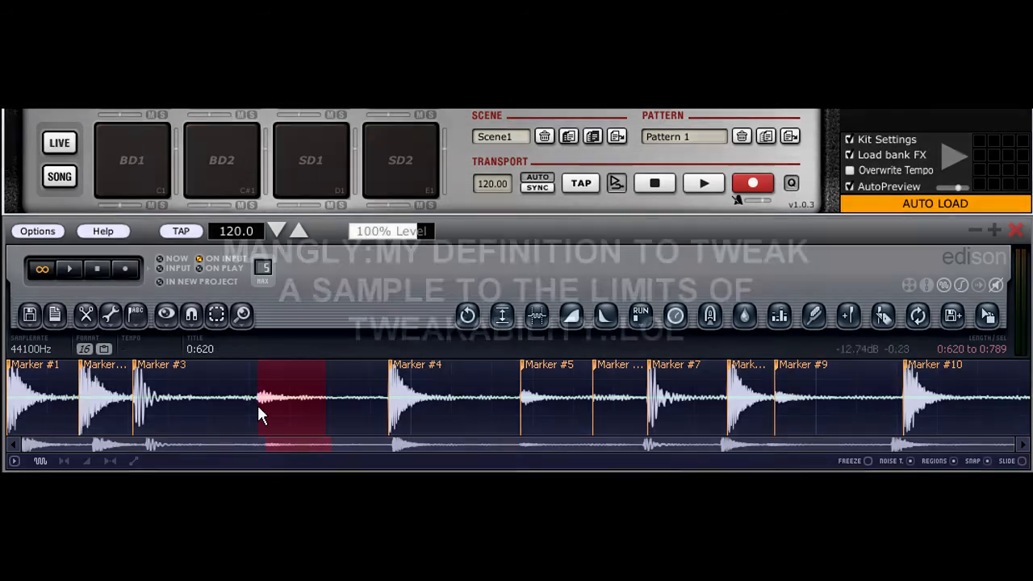
- Select 0:611 to 0:834 around the fourth hit and add a marker at the start of the selection
drag(261, 408, 386, 418)
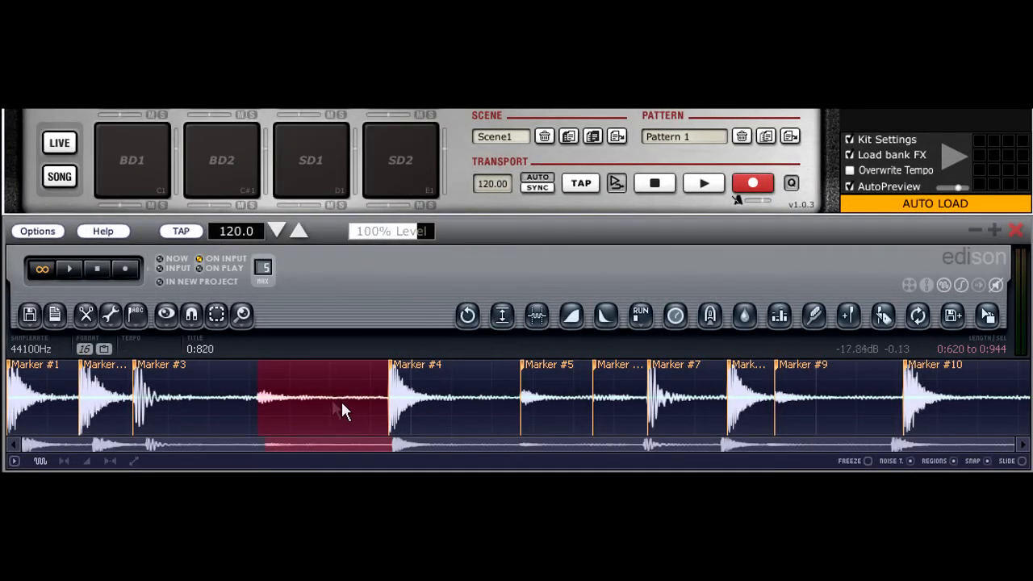
mouse_move(389, 399)
mouse_down()
mouse_move(493, 399)
mouse_move(25, 407)
mouse_move(606, 400)
mouse_move(13, 382)
mouse_move(582, 406)
mouse_move(991, 394)
mouse_move(1029, 374)
mouse_up()
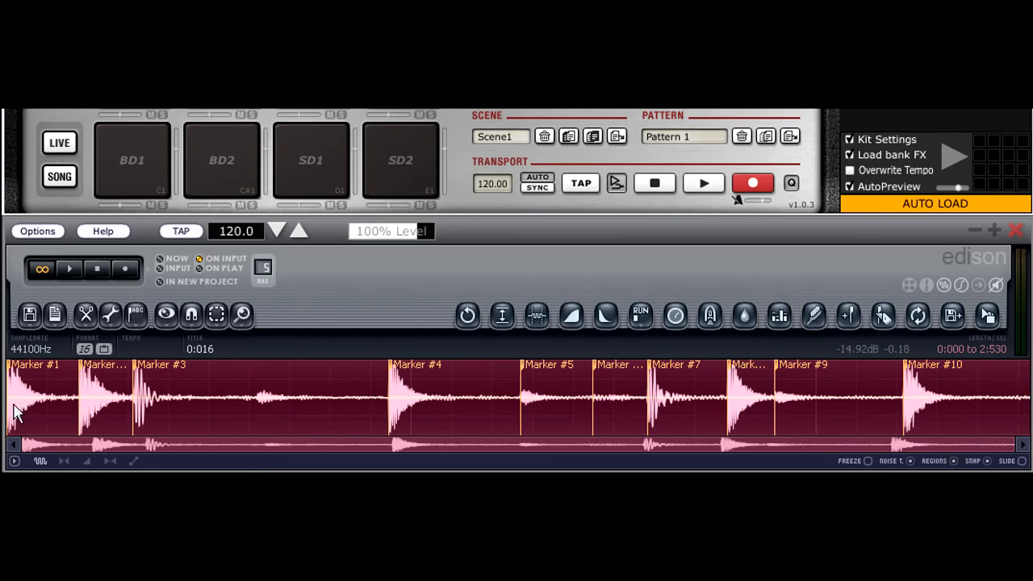
mouse_move(16, 412)
mouse_down()
mouse_move(870, 408)
mouse_move(394, 407)
mouse_up()
mouse_move(256, 398)
mouse_down()
mouse_move(338, 400)
mouse_move(258, 399)
mouse_up()
drag(844, 406, 344, 379)
drag(277, 401, 254, 406)
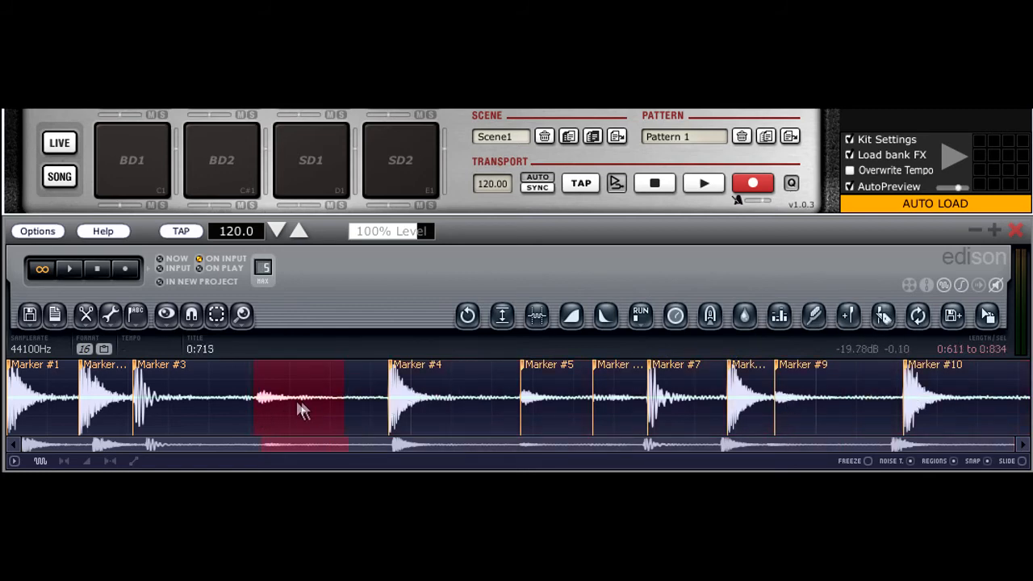
click(848, 315)
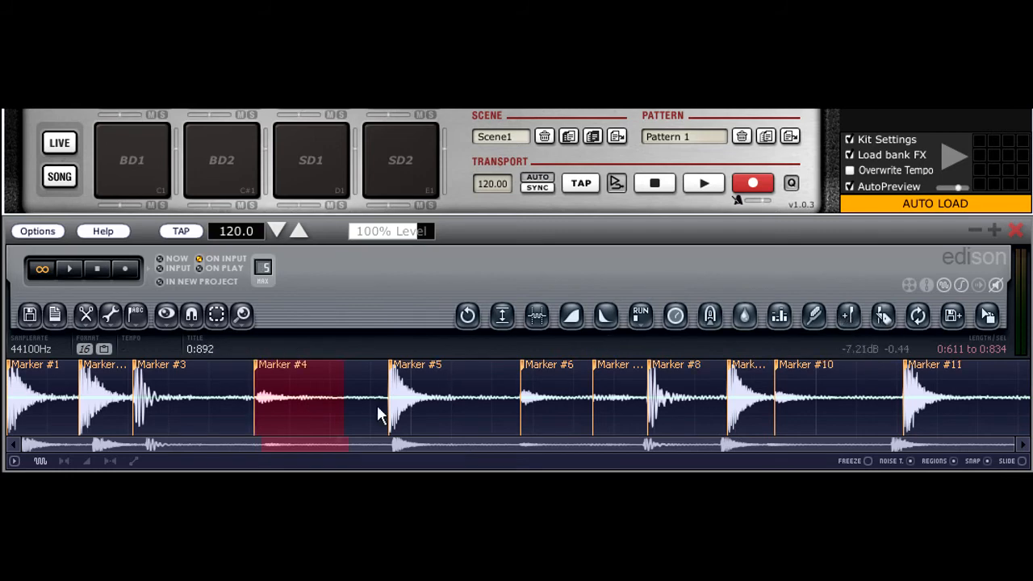
- Select the entire sliced sample in Edison and try to transfer it onto BPM's pad bank
drag(253, 412, 46, 410)
drag(296, 410, 1025, 404)
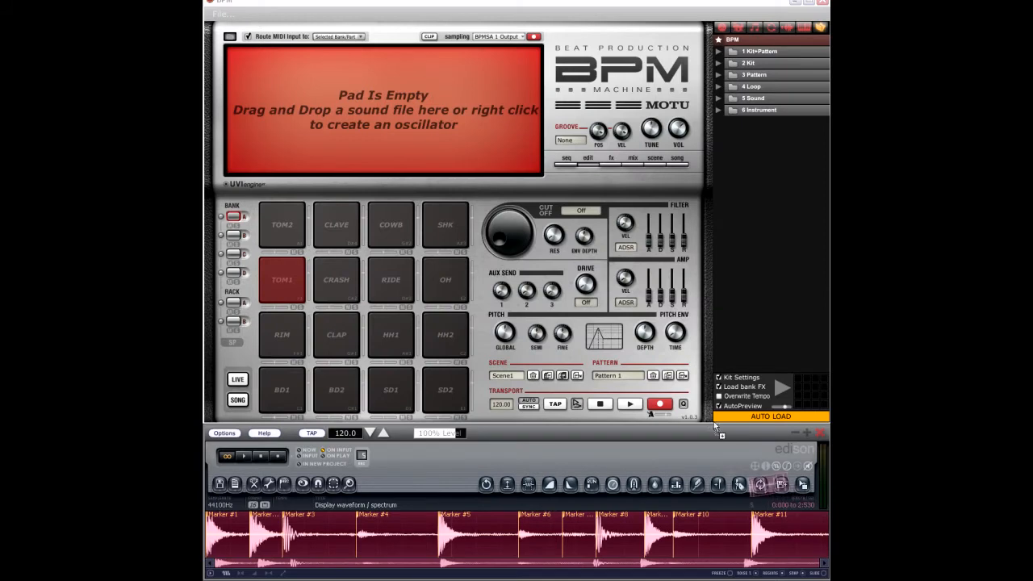
drag(508, 333, 476, 331)
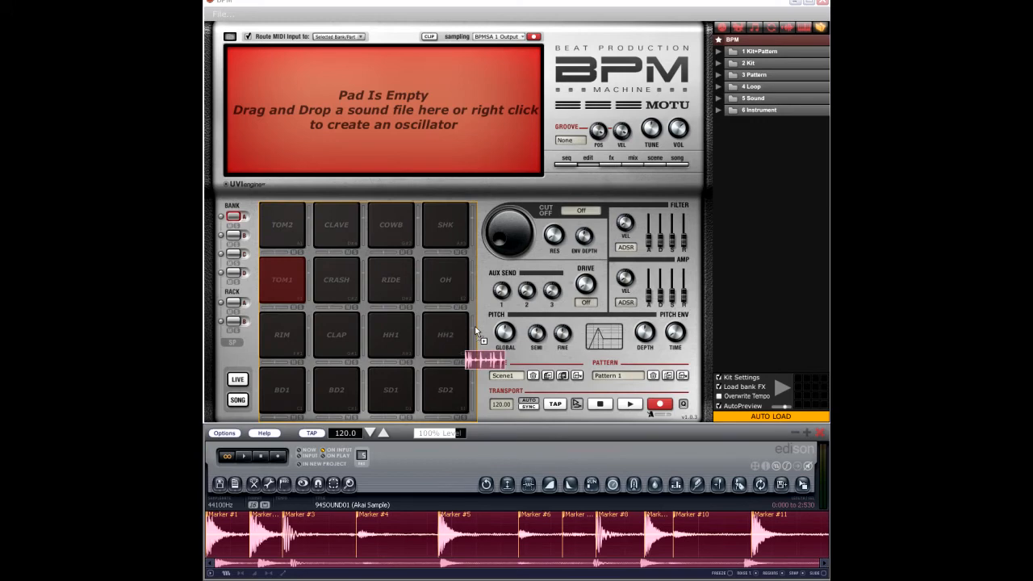
mouse_move(476, 331)
mouse_down()
mouse_move(418, 350)
mouse_move(400, 343)
mouse_move(479, 345)
mouse_up()
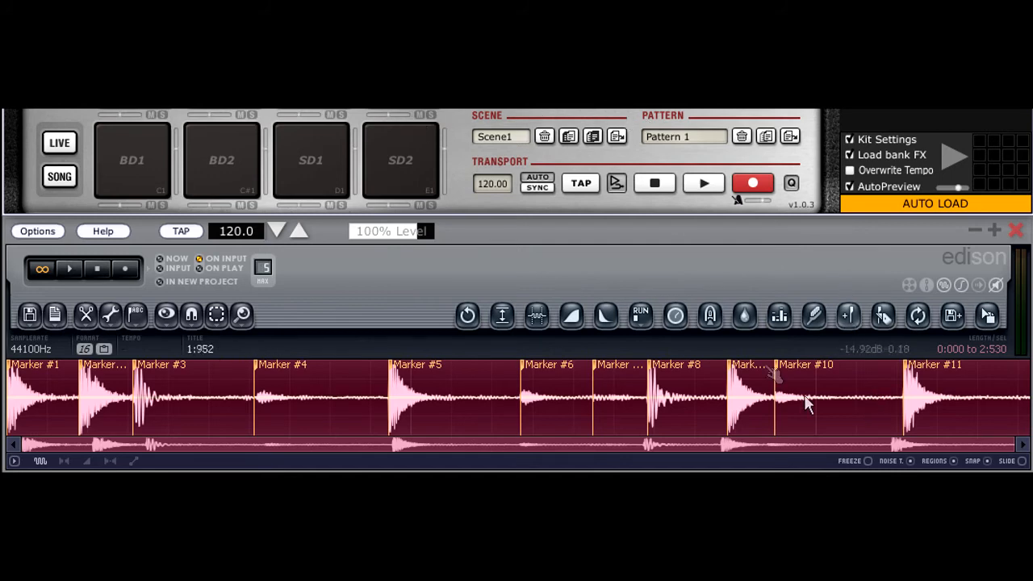
- Select 0:568 to 0:708 around Marker #4 and shift the selection to 1:684 to 1:824
double_click(987, 390)
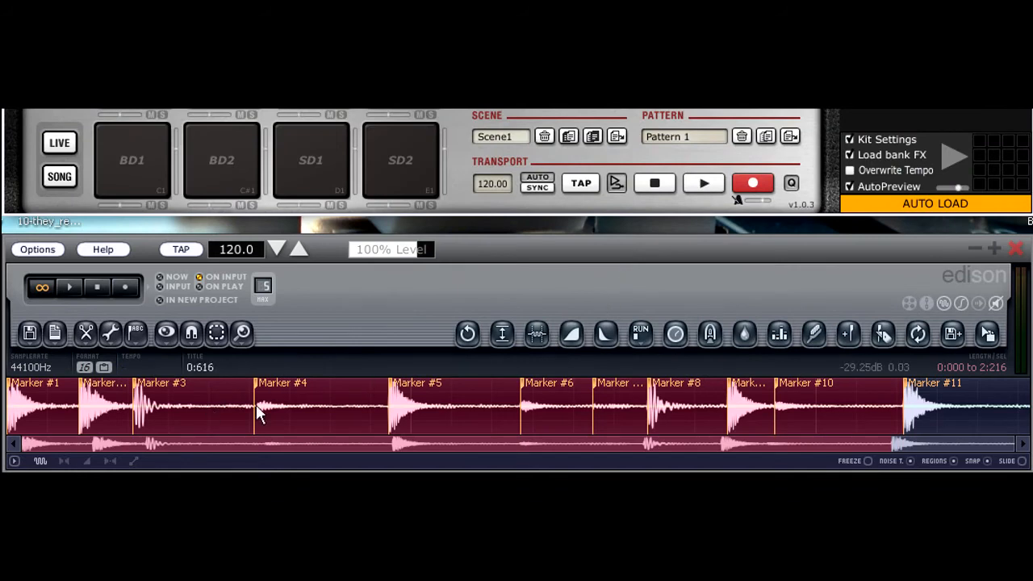
right_click(220, 407)
mouse_move(764, 390)
mouse_down()
mouse_move(402, 426)
mouse_move(316, 422)
mouse_move(622, 405)
mouse_up()
right_click(874, 395)
drag(873, 395, 294, 408)
right_click(237, 403)
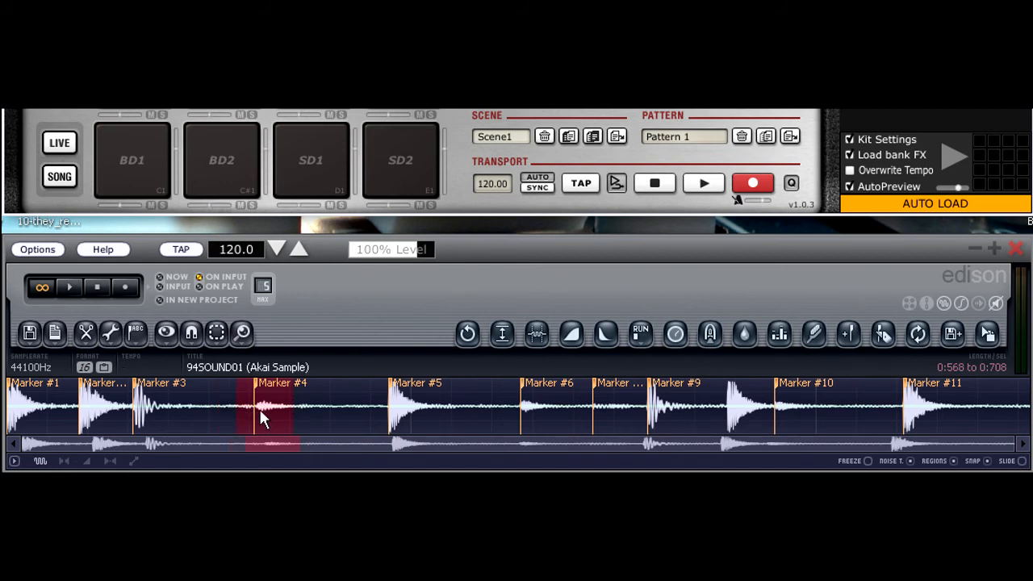
drag(270, 415, 714, 413)
- Select the Marker #5 hit from 0:944 to 1:242, aligning the selection's start with the marker
drag(1009, 448, 163, 431)
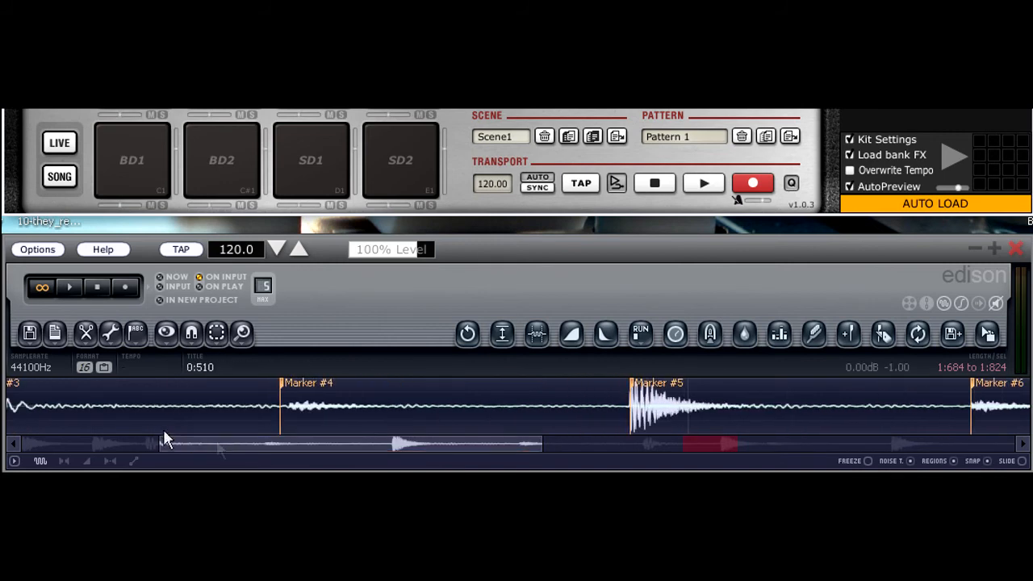
mouse_move(226, 449)
mouse_down()
mouse_move(74, 438)
mouse_move(314, 456)
mouse_move(923, 422)
mouse_move(1024, 401)
mouse_up()
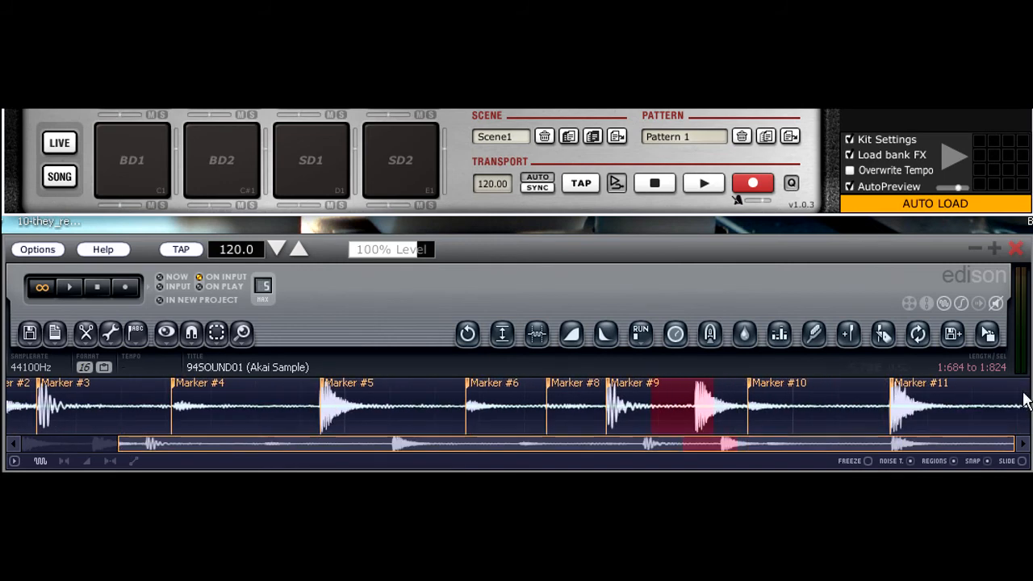
mouse_move(666, 396)
mouse_down()
mouse_move(487, 415)
mouse_move(287, 412)
mouse_up()
drag(553, 415, 454, 421)
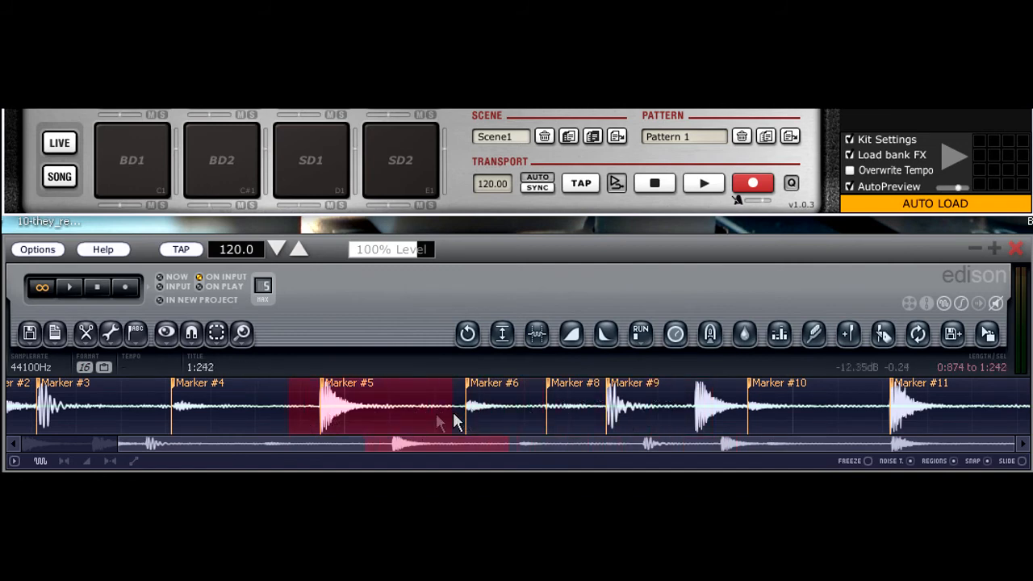
drag(288, 420, 321, 423)
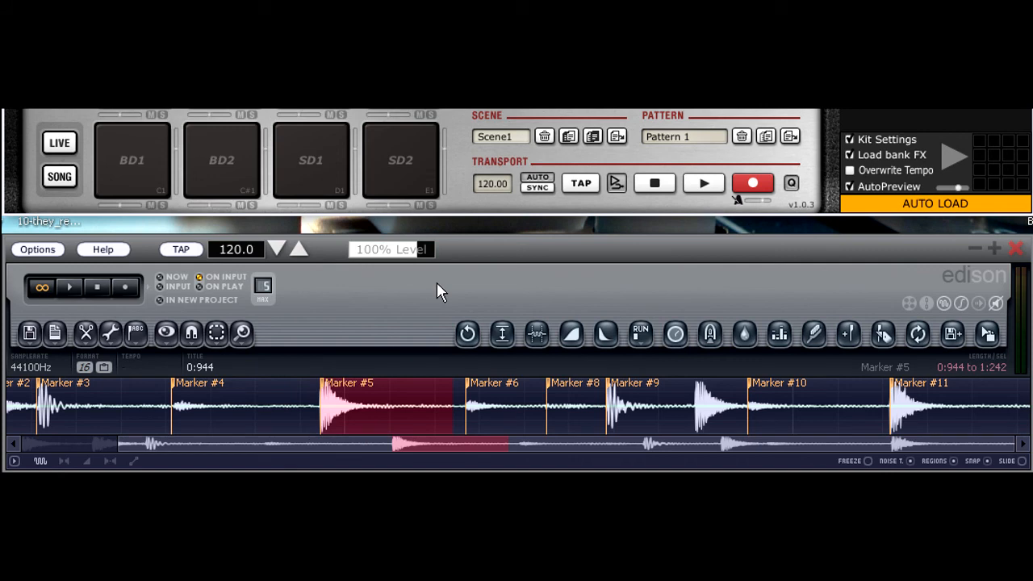